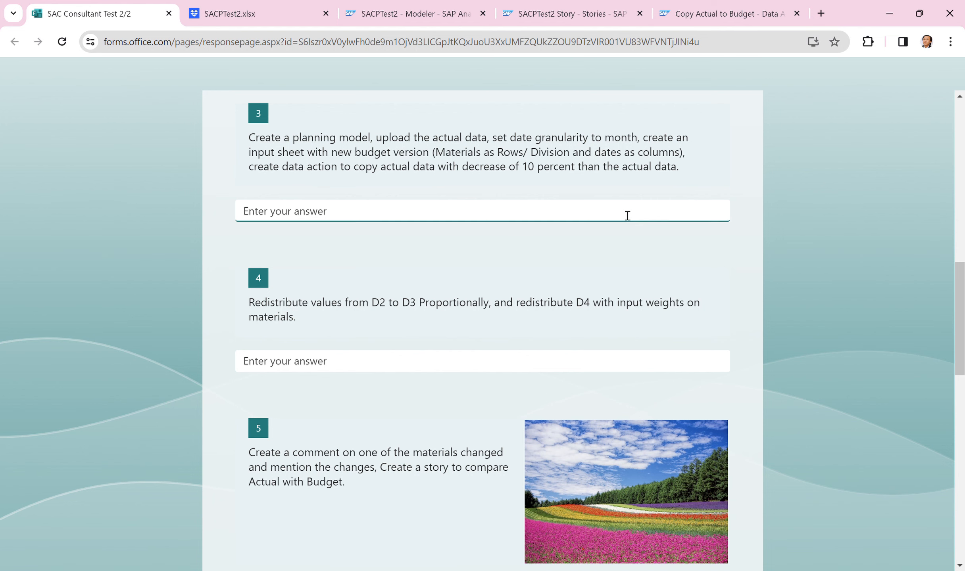
# View the SACPTest2.xlsx source data, and open the Data Management workspace of the SACPTest2 model
pyautogui.click(248, 13)
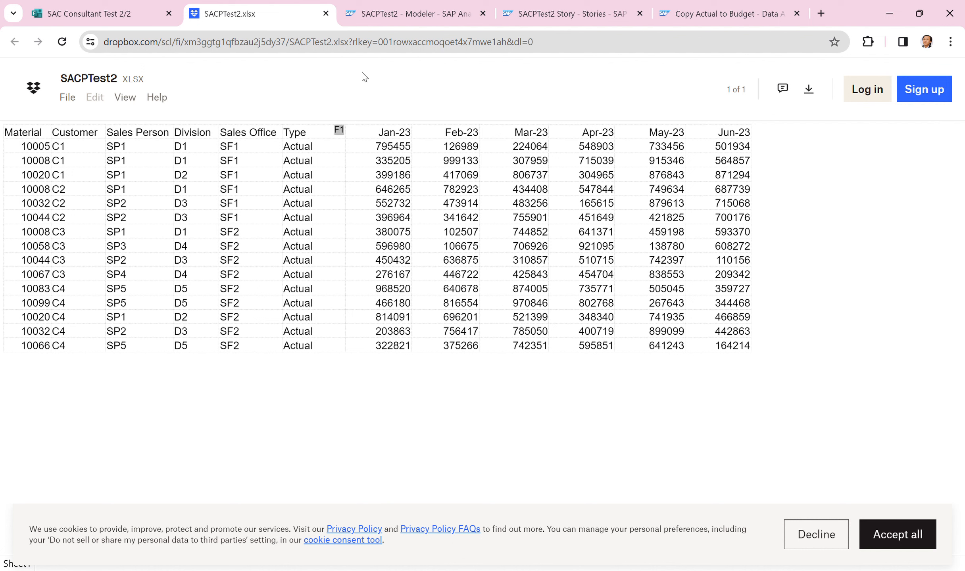
pyautogui.click(402, 21)
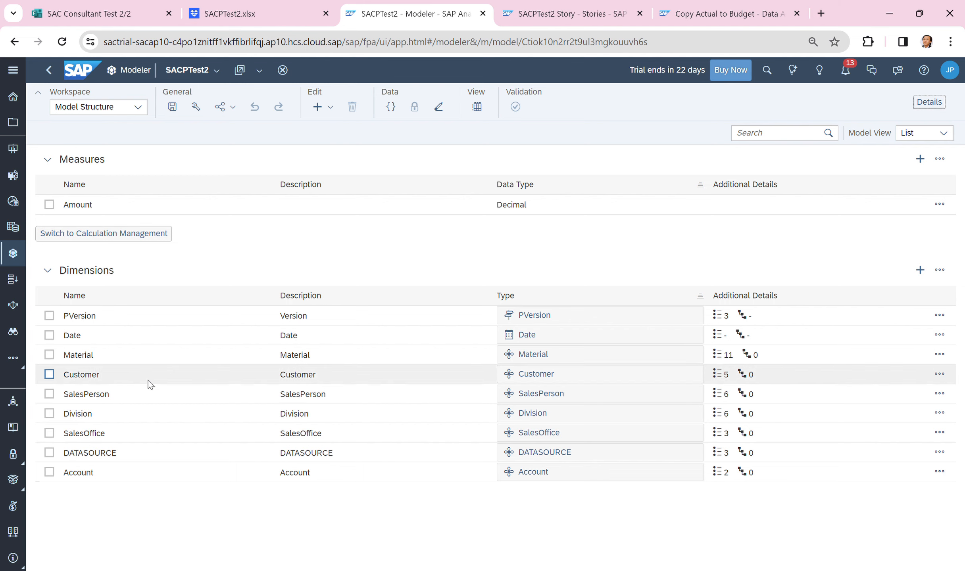
pyautogui.click(137, 114)
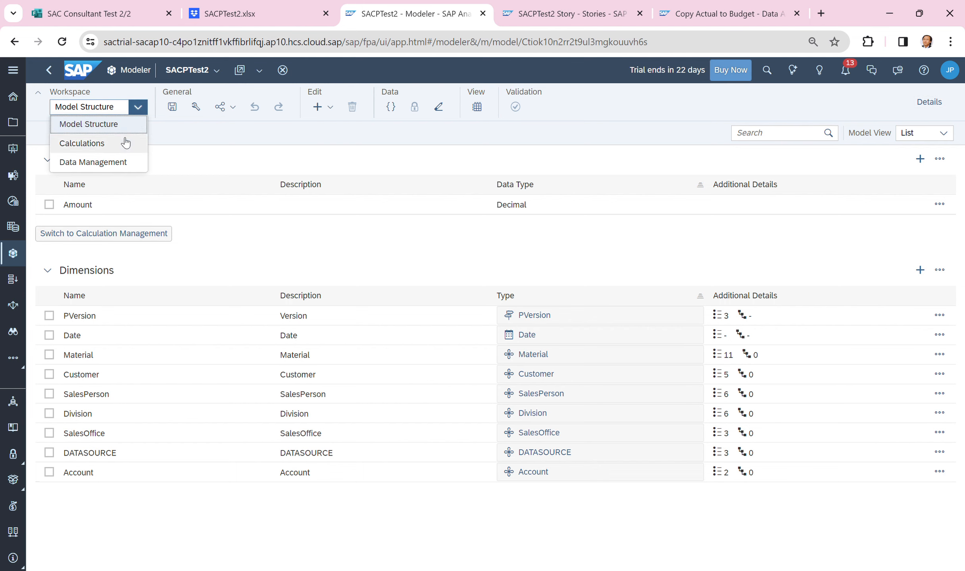
pyautogui.click(139, 171)
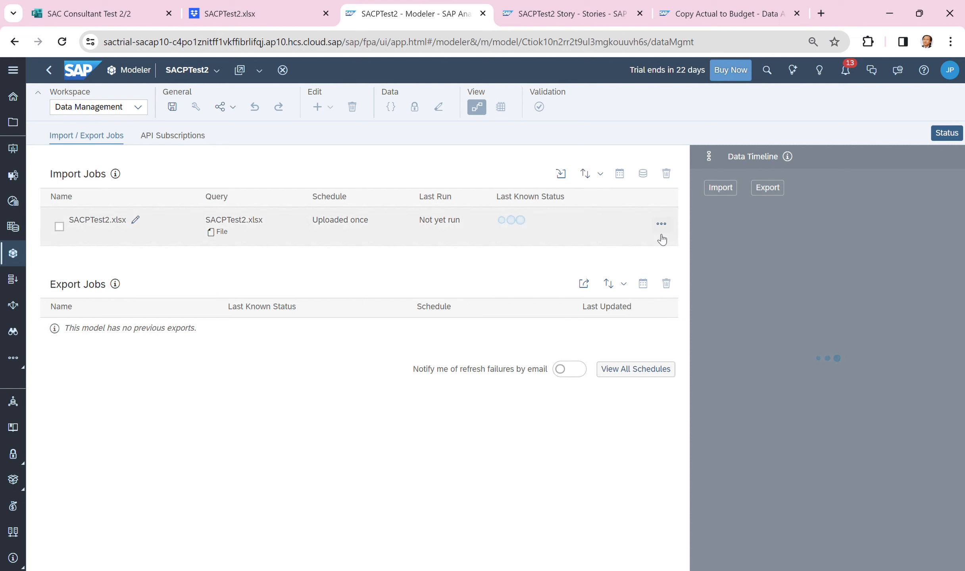
# Open the SACPTest2.xlsx import job's settings for editing and compare the prepared data with the source workbook
pyautogui.click(666, 228)
pyautogui.moveTo(676, 242)
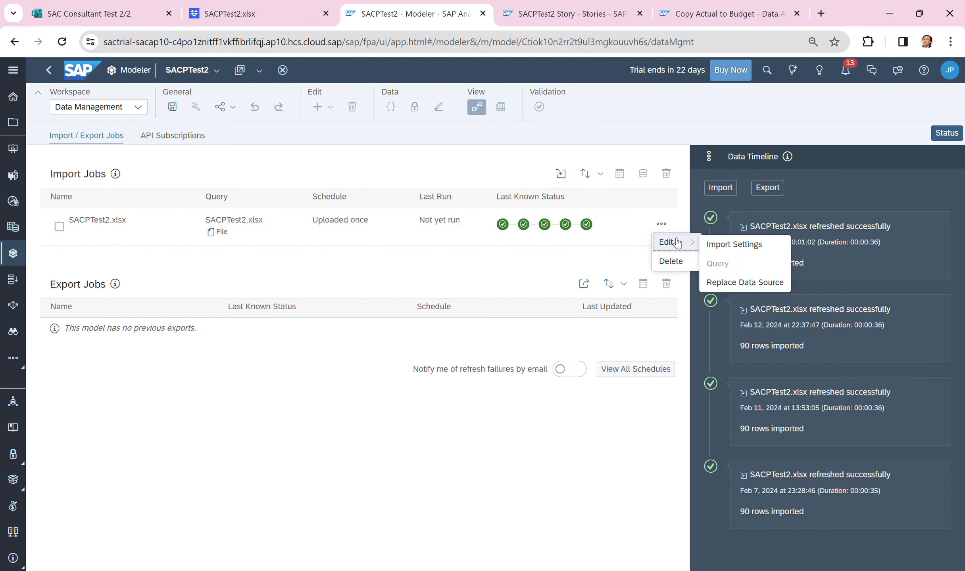
pyautogui.click(722, 246)
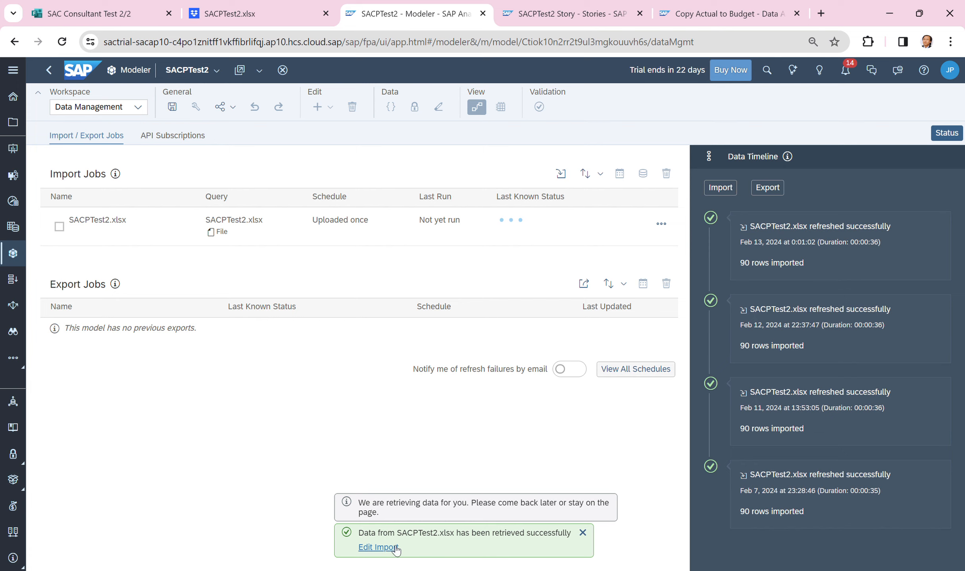
pyautogui.click(378, 548)
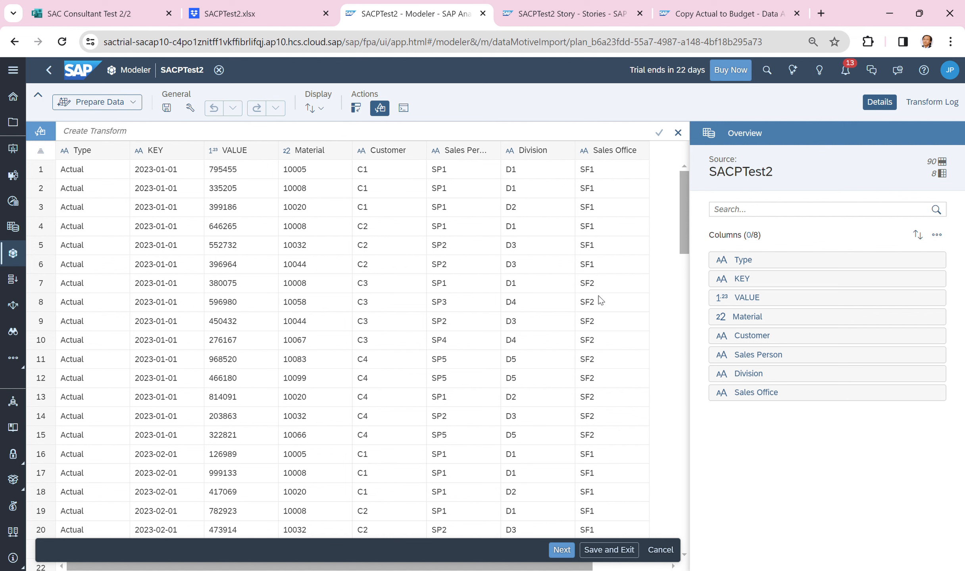
pyautogui.click(243, 15)
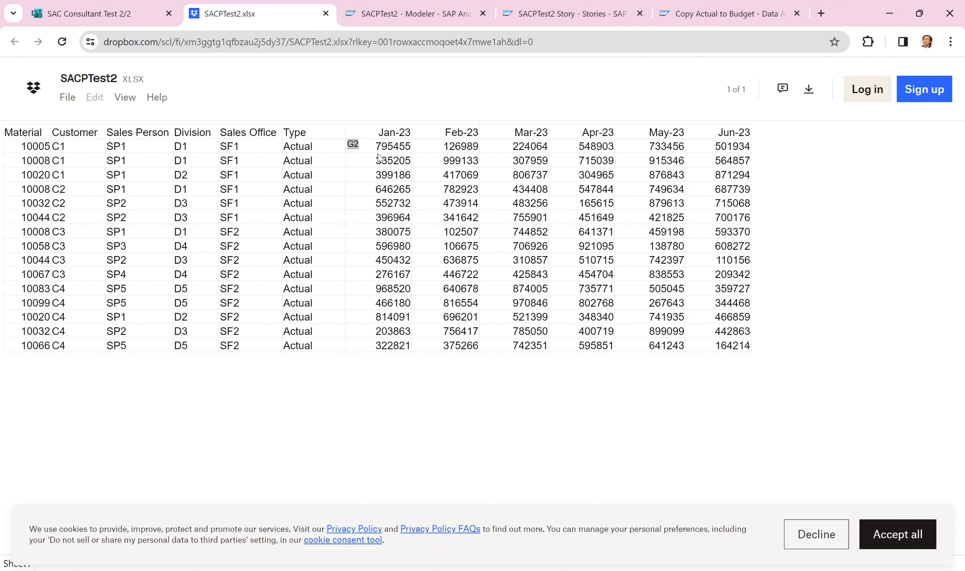
pyautogui.click(403, 15)
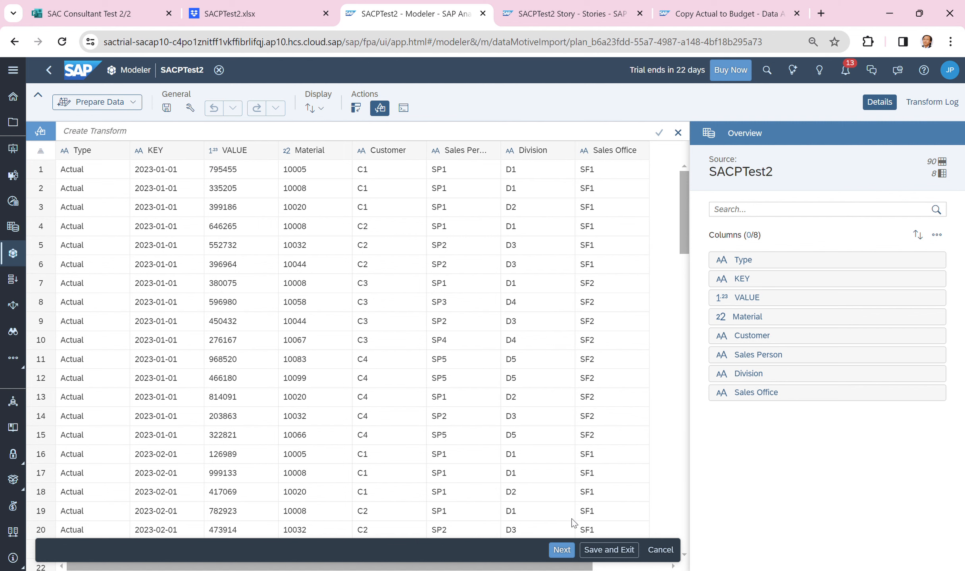
# Accept the existing fact and property mappings and run the SACPTest2.xlsx import with the Update method
pyautogui.click(562, 550)
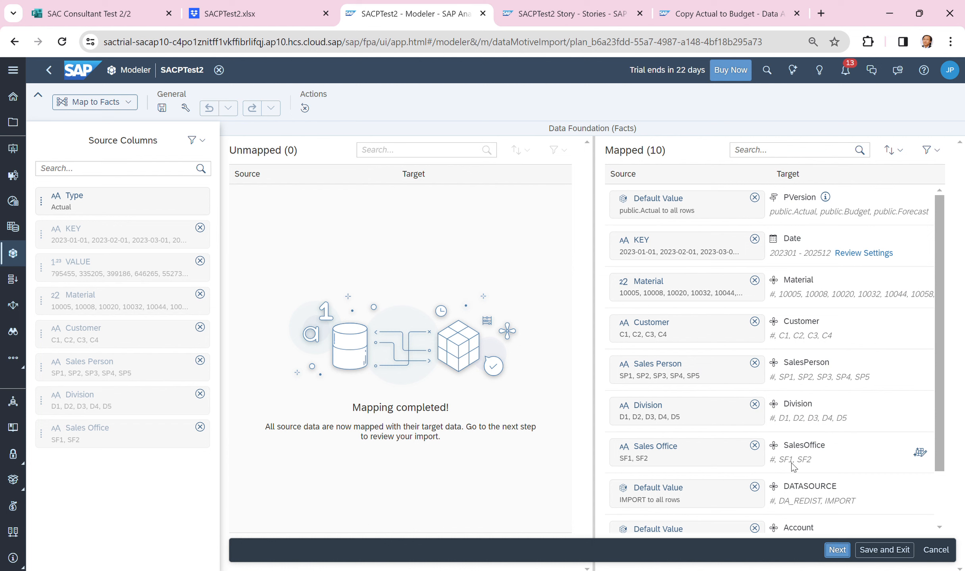
pyautogui.scroll(-1, 811, 460)
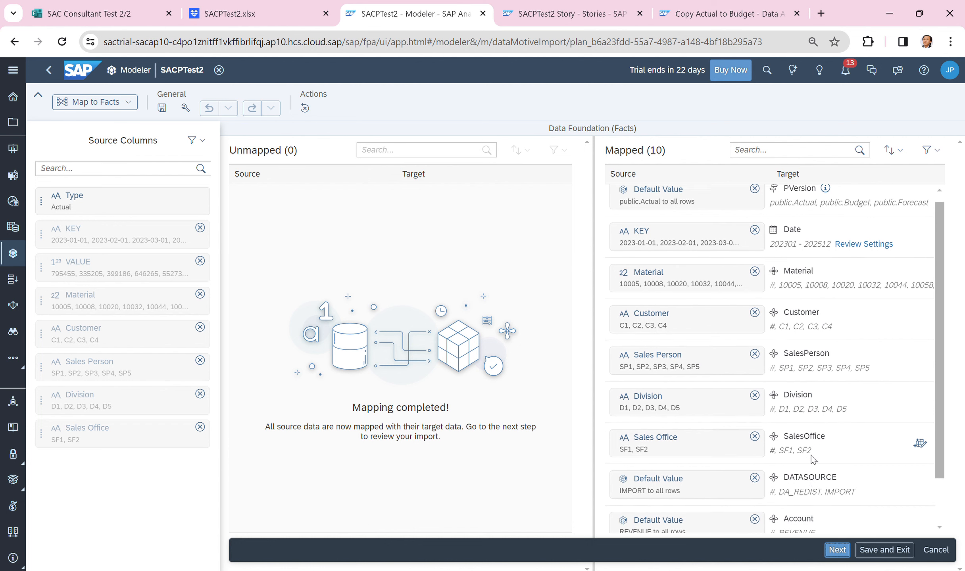
pyautogui.scroll(-2, 812, 460)
pyautogui.click(836, 550)
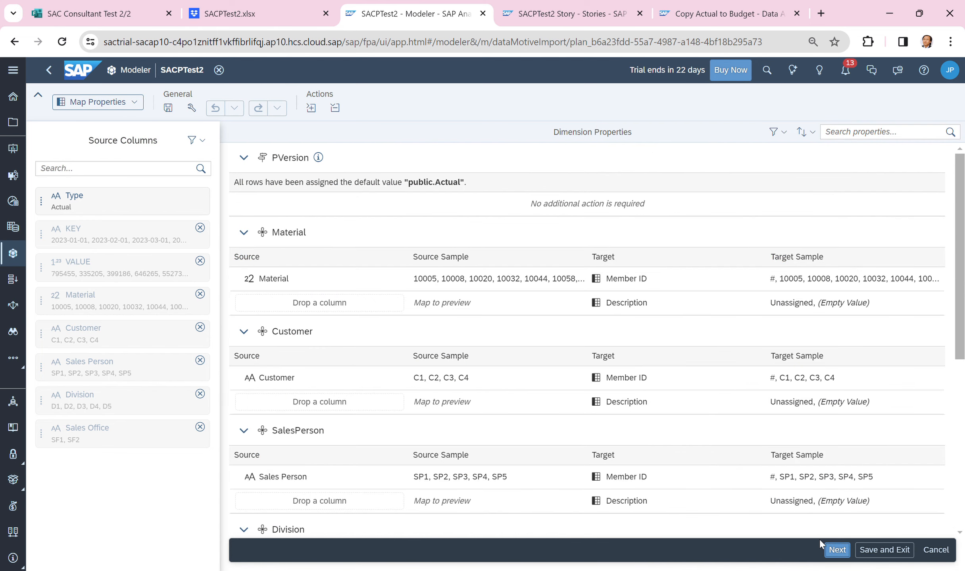
pyautogui.click(836, 550)
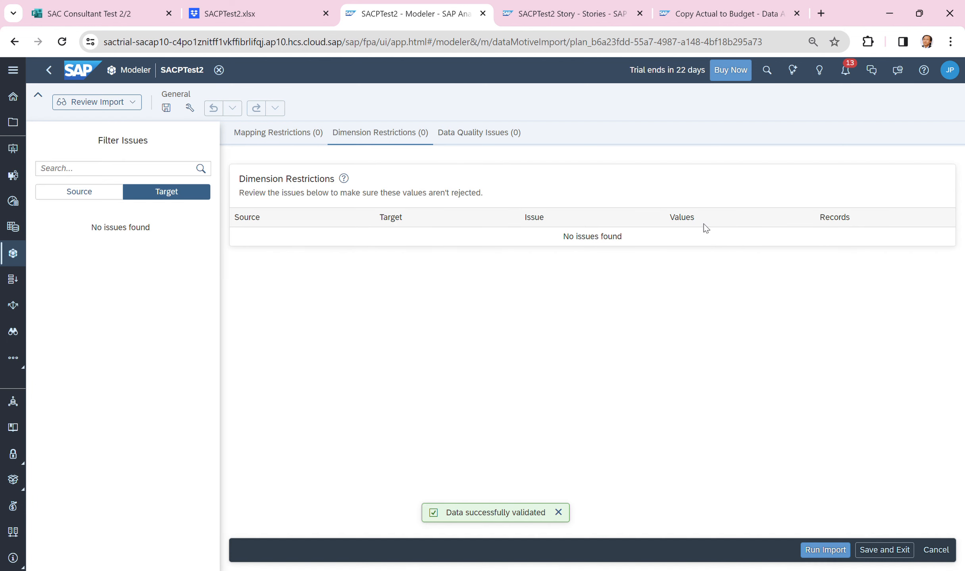
pyautogui.click(830, 552)
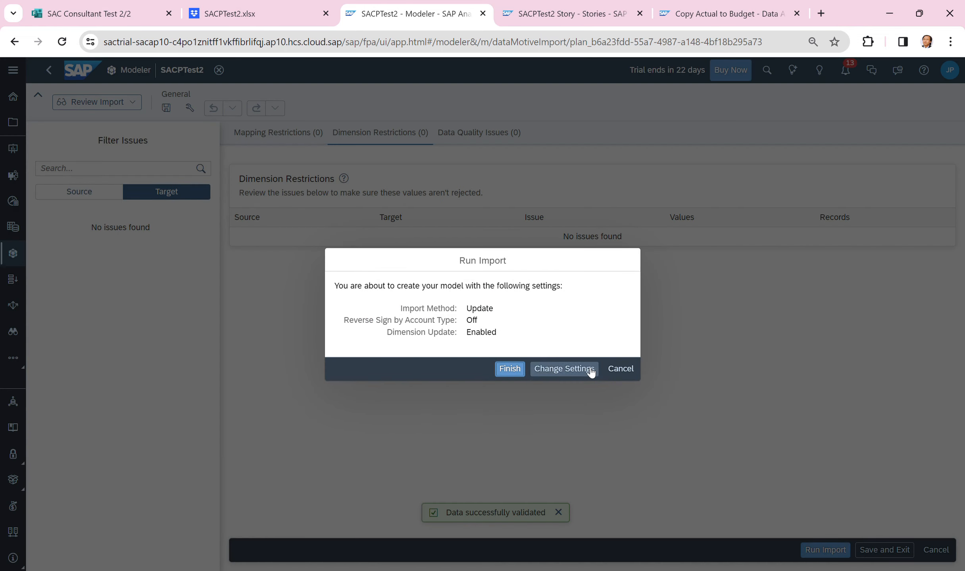
pyautogui.click(511, 369)
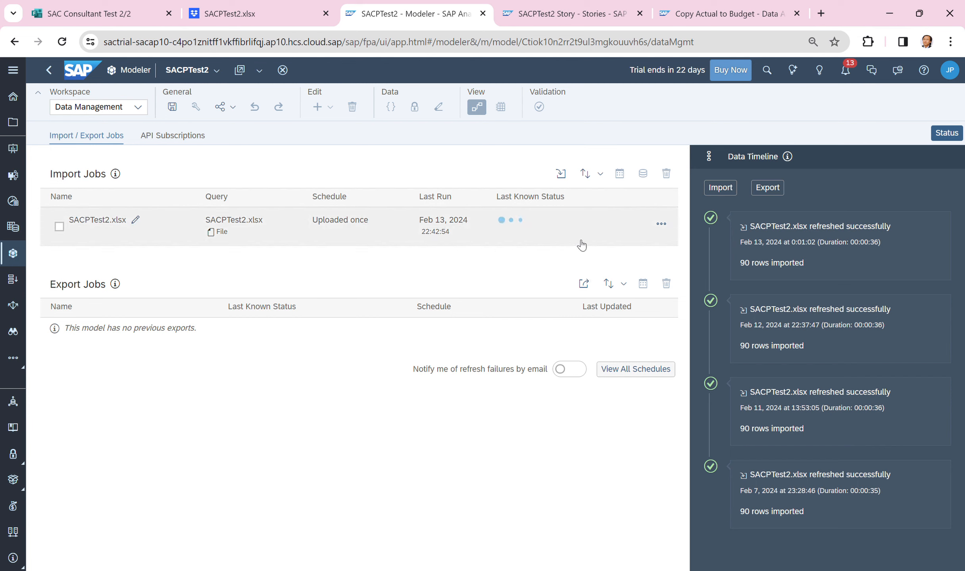
# Switch to SACPTest2 Story, refresh its data and look across the divisions in the Actual Vs Budget table
pyautogui.click(565, 16)
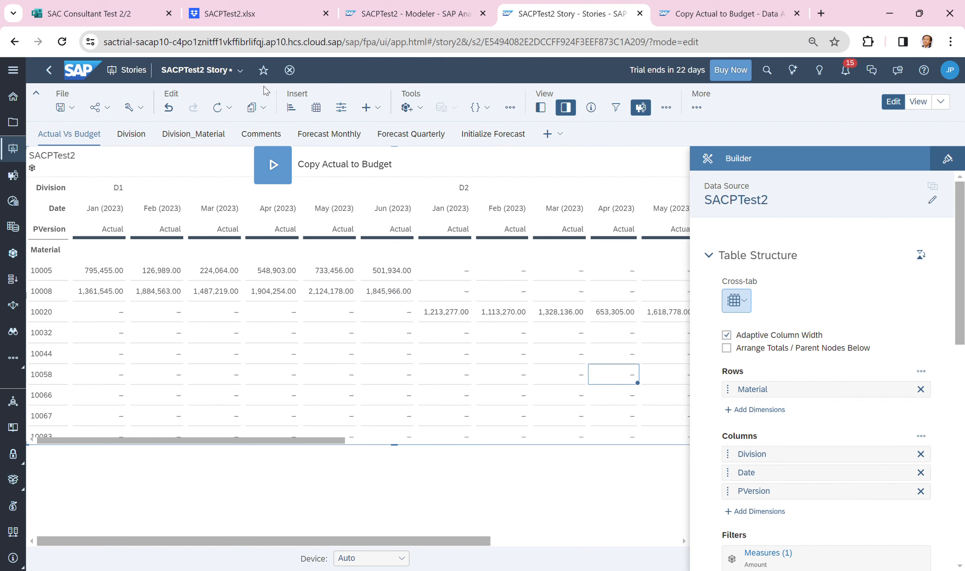
pyautogui.click(234, 114)
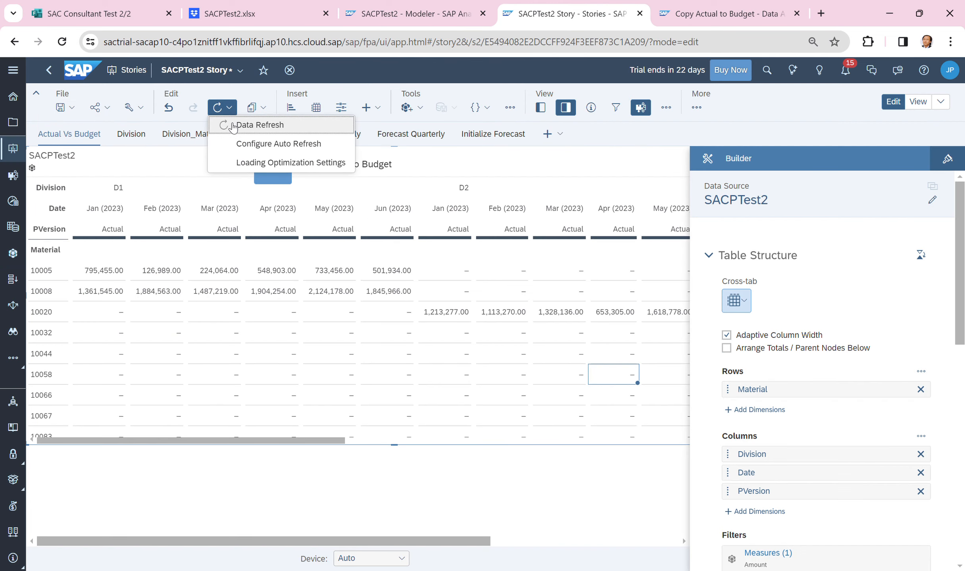
pyautogui.click(238, 124)
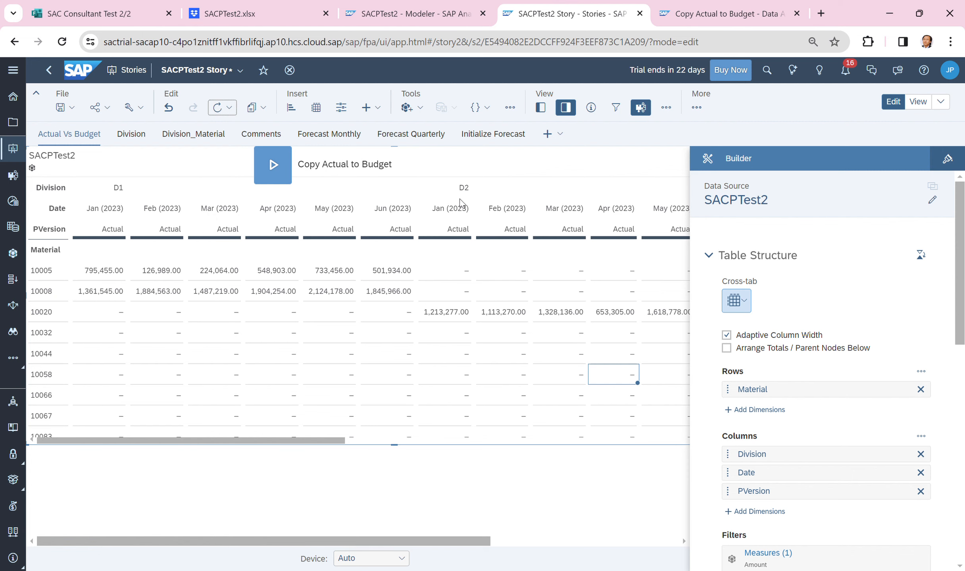
pyautogui.hscroll(3, 516, 199)
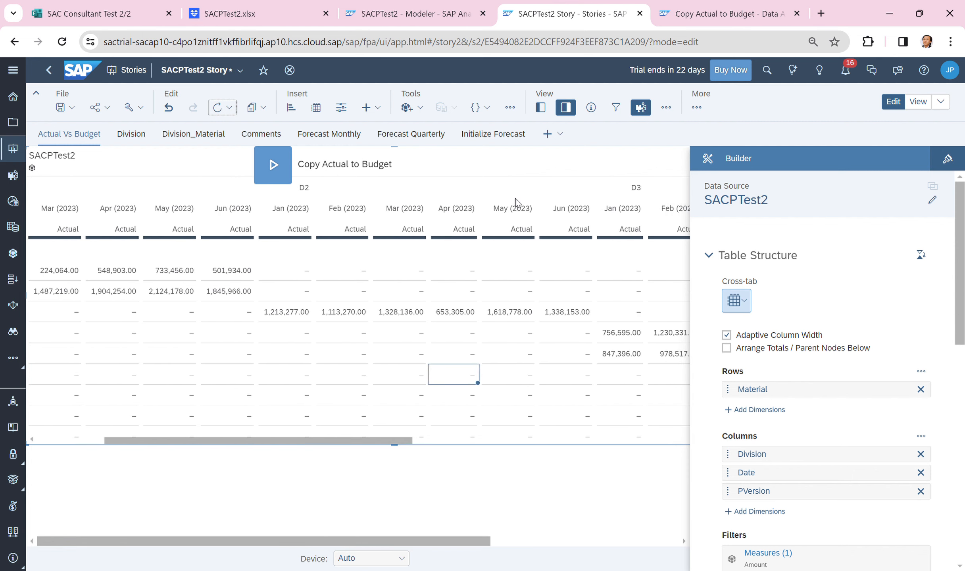
pyautogui.hscroll(-3, 516, 199)
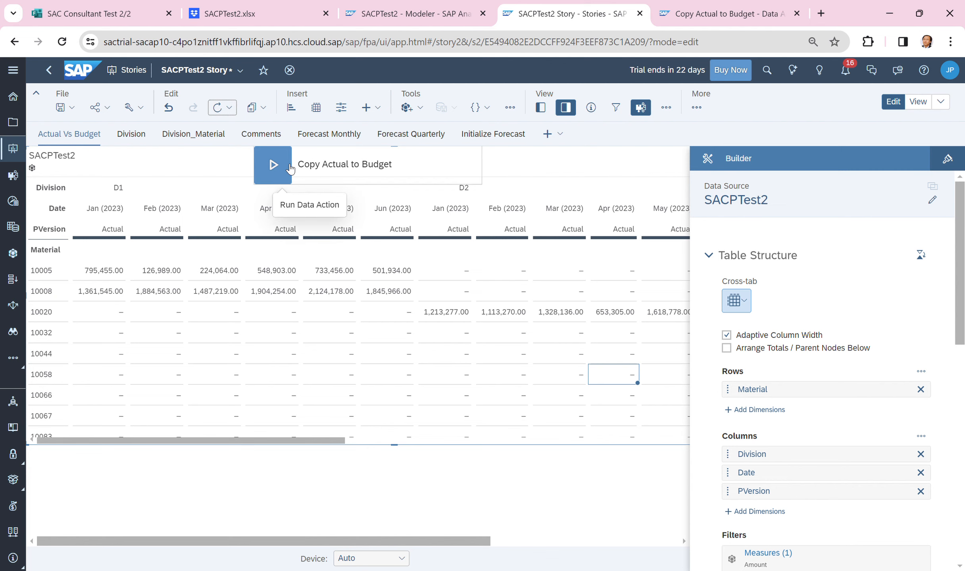
# Recheck the budget copy requirement in question 3 and examine the advanced formula script of the Copy Actual to Budget data action
pyautogui.hotkey('ctrl', '1')
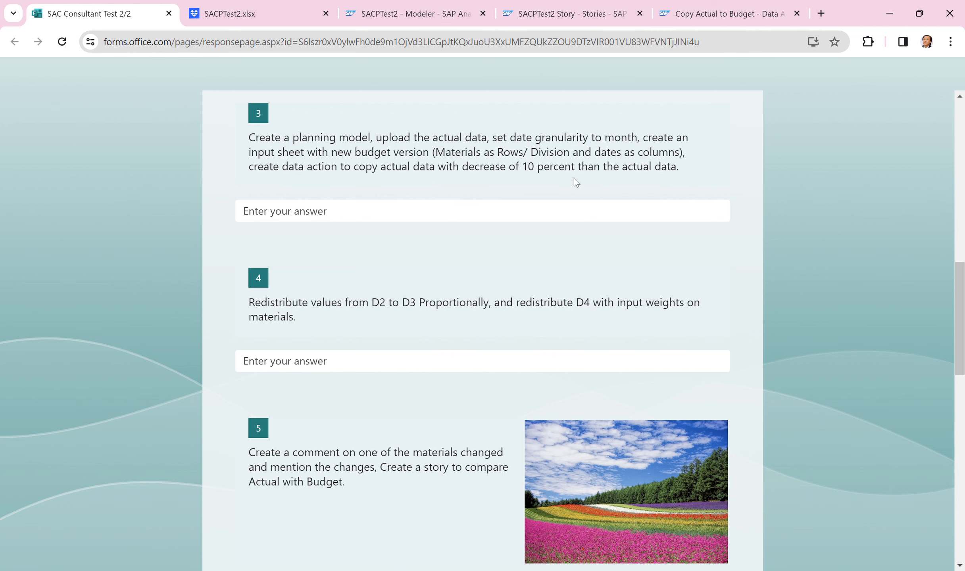
pyautogui.click(429, 1)
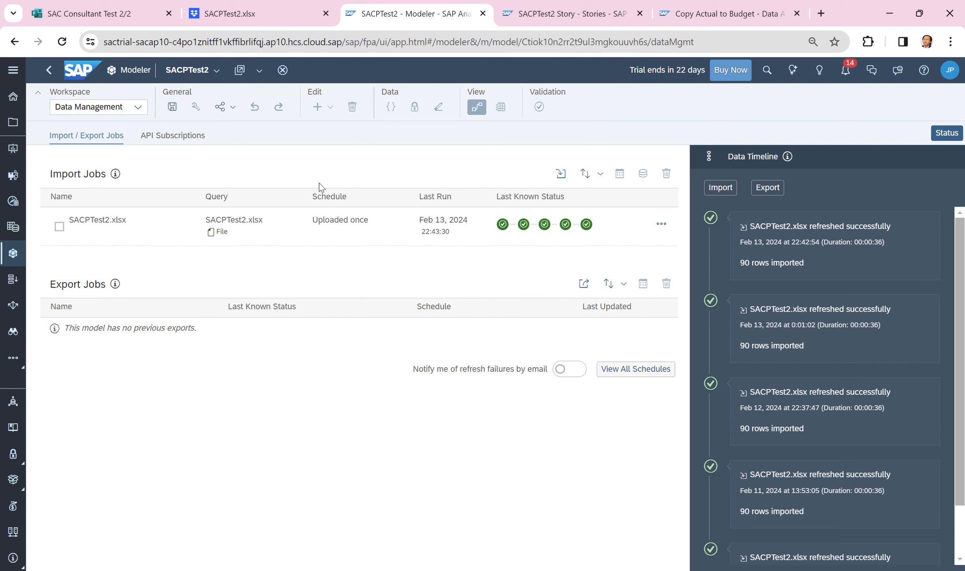
pyautogui.click(568, 13)
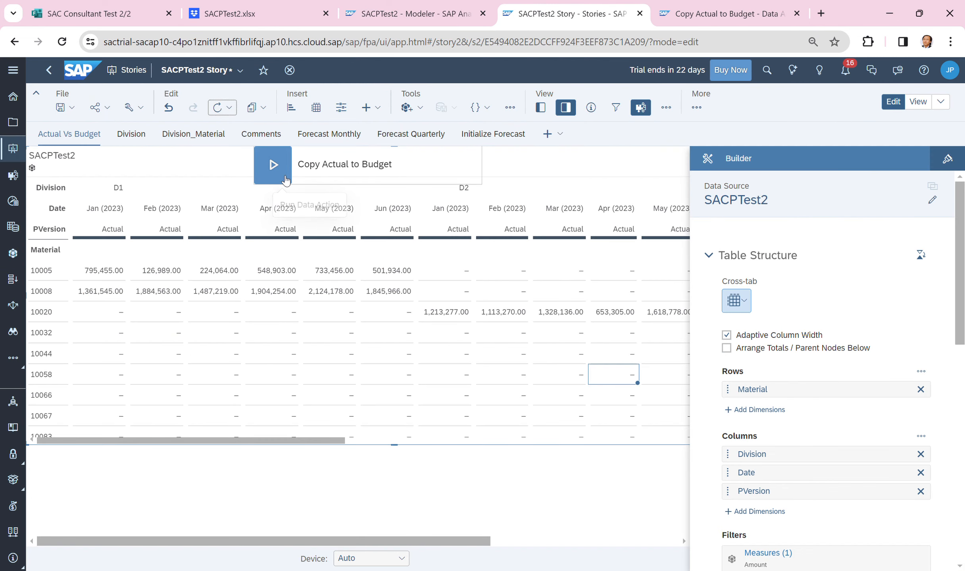
pyautogui.click(761, 13)
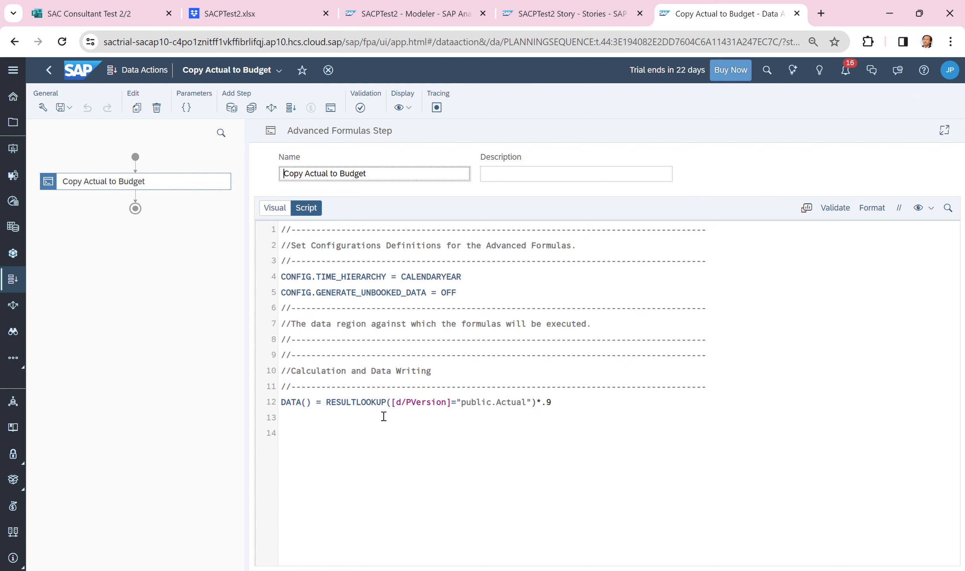
pyautogui.moveTo(345, 415)
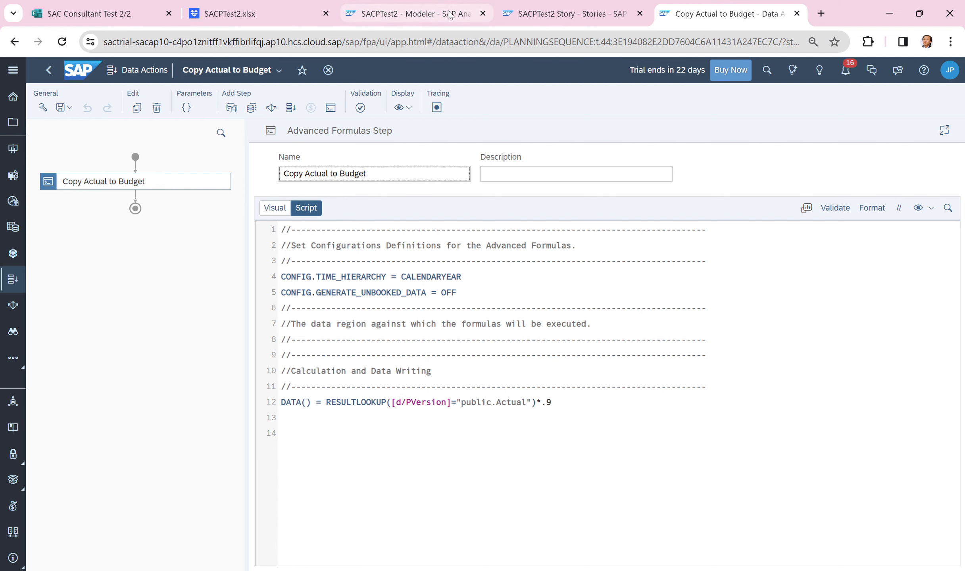
# Run the Copy Actual to Budget data action in SACPTest2 Story with Budget as the target version
pyautogui.click(564, 14)
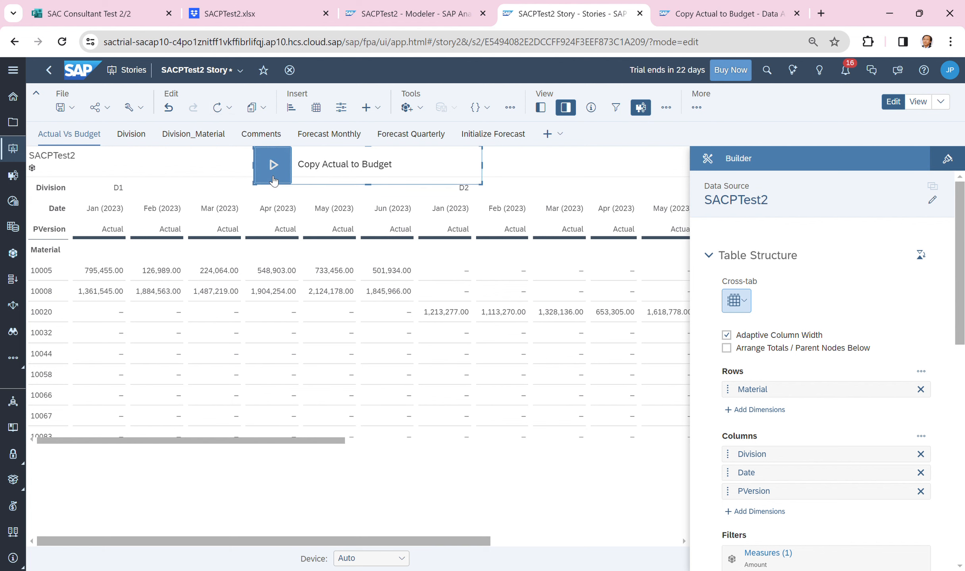
pyautogui.click(274, 181)
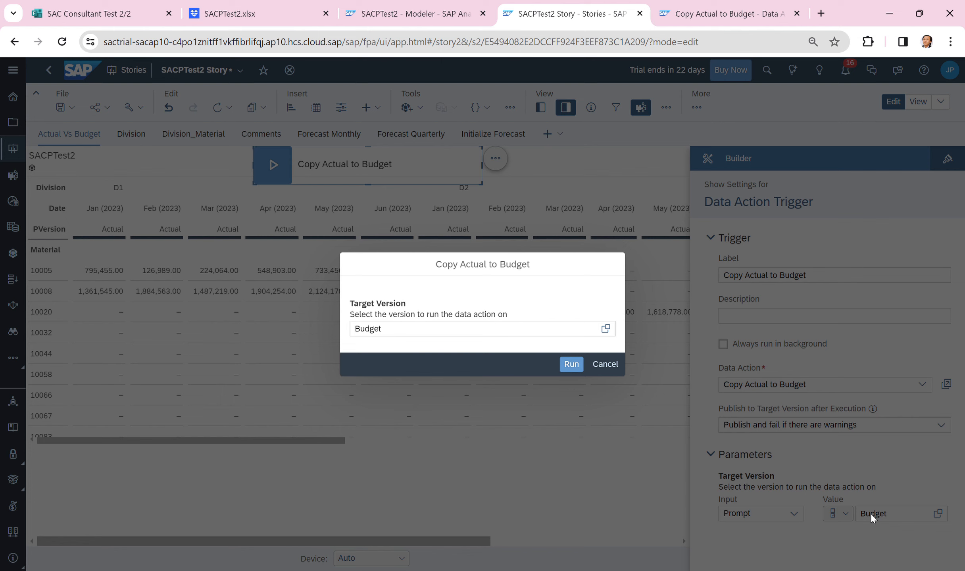
pyautogui.click(572, 363)
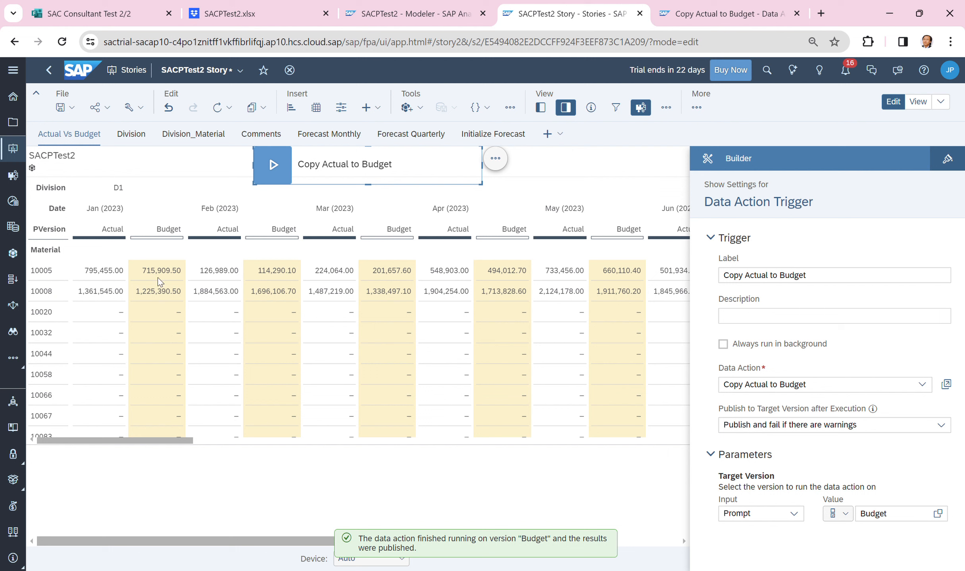
# Compare the Budget values with the Actual values of material 10005 for January and February 2023
pyautogui.click(159, 280)
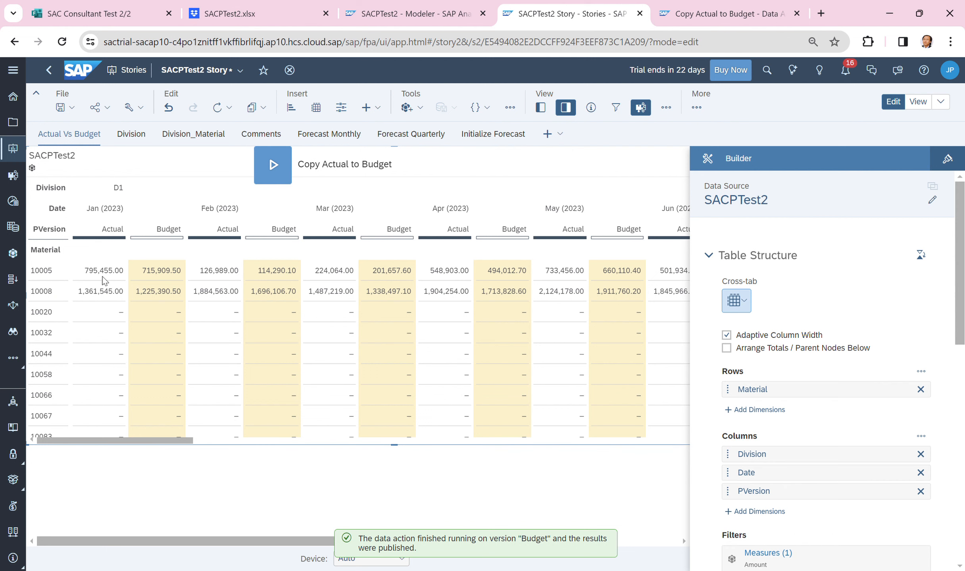
pyautogui.click(144, 278)
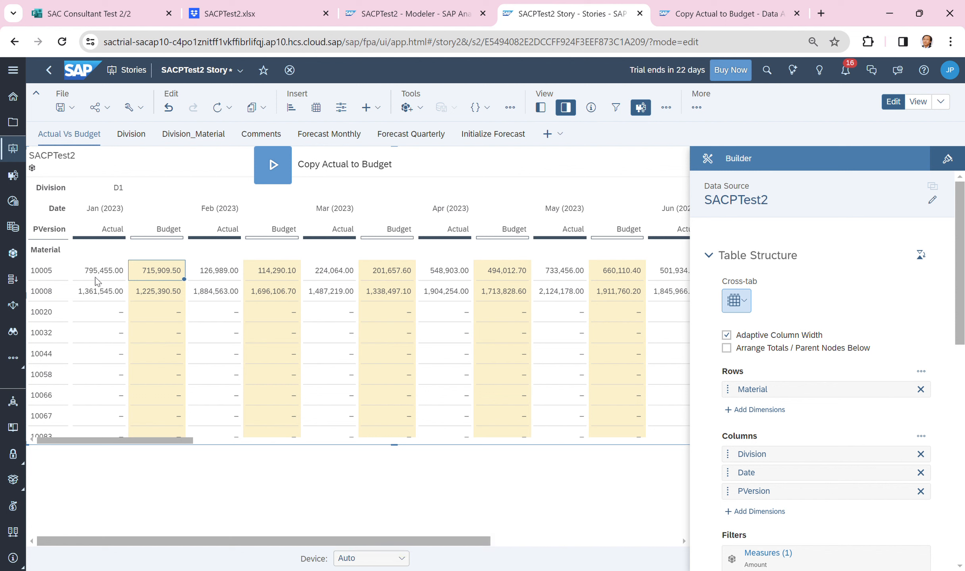
pyautogui.click(275, 275)
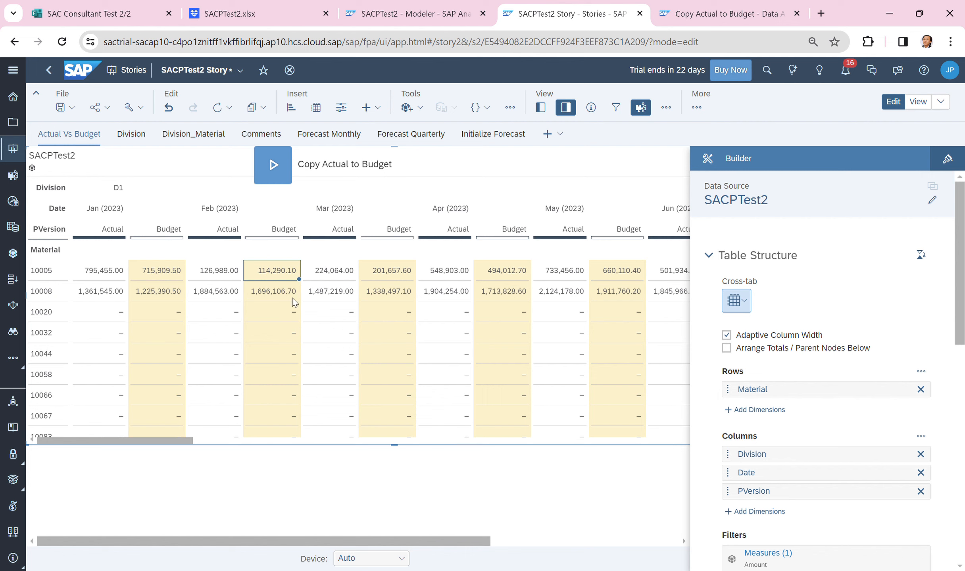